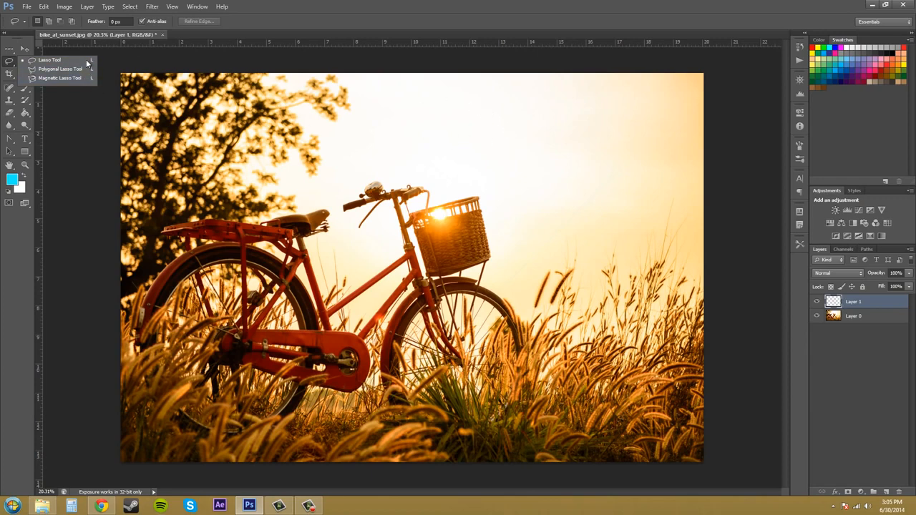
- Duplicate Layer 0, and hide Layer 1 and the original Layer 0 so only the copy shows
{"action": "left_click", "coordinate": [23, 63]}
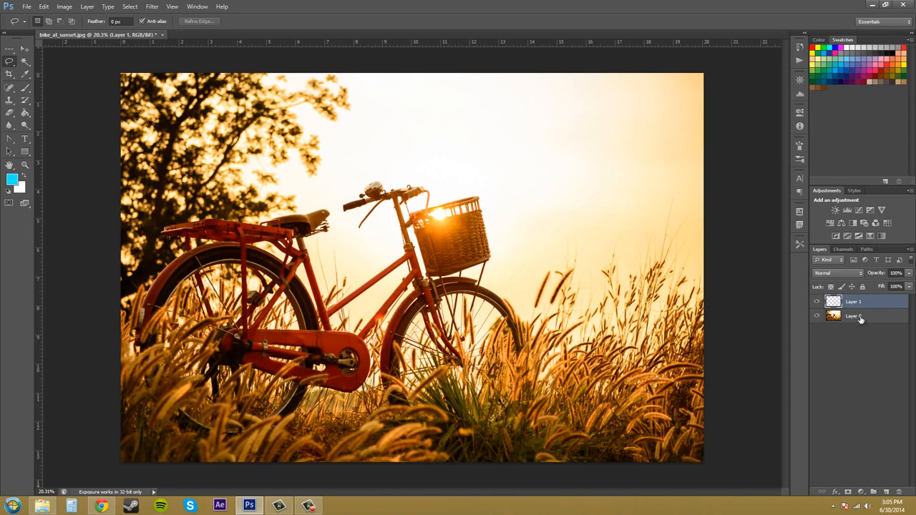
{"action": "left_click_drag", "start_coordinate": [853, 317], "coordinate": [887, 492]}
{"action": "left_click", "coordinate": [817, 302]}
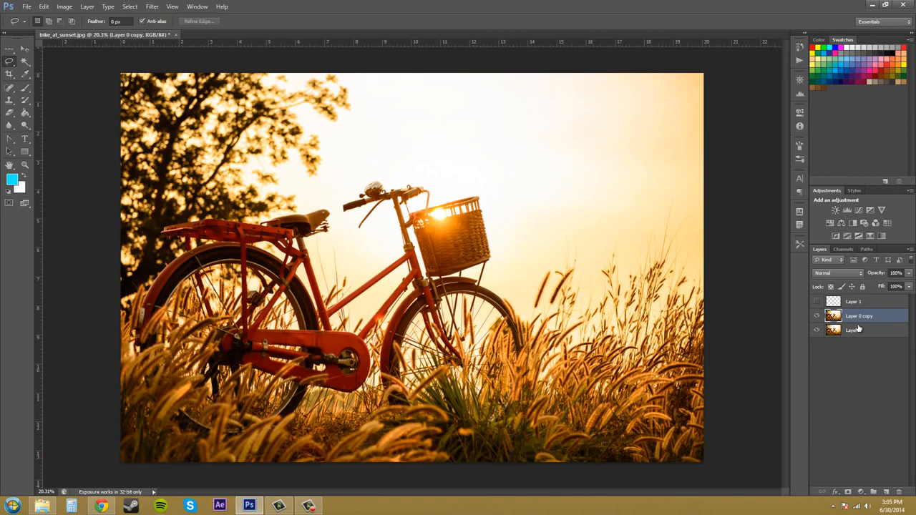
{"action": "left_click", "coordinate": [818, 332]}
- Draw a loose freehand selection around the whole bicycle with the Lasso tool
{"action": "left_click", "coordinate": [10, 63]}
{"action": "left_click", "coordinate": [60, 63]}
{"action": "mouse_move", "coordinate": [329, 193]}
{"action": "left_mouse_down"}
{"action": "mouse_move", "coordinate": [411, 173]}
{"action": "mouse_move", "coordinate": [501, 203]}
{"action": "mouse_move", "coordinate": [558, 398]}
{"action": "mouse_move", "coordinate": [531, 436]}
{"action": "mouse_move", "coordinate": [469, 449]}
{"action": "mouse_move", "coordinate": [421, 443]}
{"action": "mouse_move", "coordinate": [352, 411]}
{"action": "mouse_move", "coordinate": [328, 413]}
{"action": "mouse_move", "coordinate": [272, 455]}
{"action": "mouse_move", "coordinate": [226, 460]}
{"action": "mouse_move", "coordinate": [179, 449]}
{"action": "mouse_move", "coordinate": [149, 426]}
{"action": "mouse_move", "coordinate": [128, 361]}
{"action": "mouse_move", "coordinate": [128, 324]}
{"action": "mouse_move", "coordinate": [136, 275]}
{"action": "mouse_move", "coordinate": [159, 234]}
{"action": "mouse_move", "coordinate": [184, 215]}
{"action": "mouse_move", "coordinate": [334, 194]}
{"action": "left_mouse_up"}
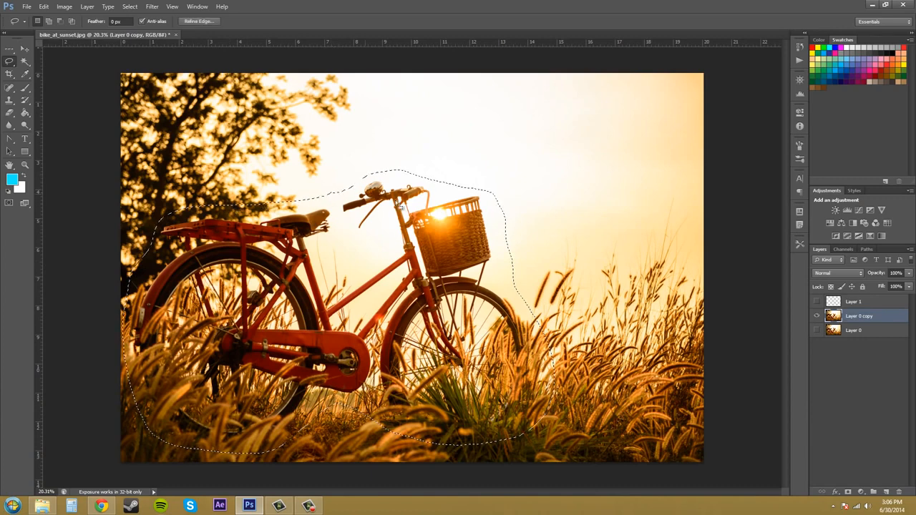
- Try moving the selected bicycle area up into the sky with the Move tool, and undo the move
{"action": "left_click", "coordinate": [25, 48]}
{"action": "mouse_move", "coordinate": [412, 236]}
{"action": "left_mouse_down"}
{"action": "mouse_move", "coordinate": [577, 179]}
{"action": "mouse_move", "coordinate": [634, 133]}
{"action": "mouse_move", "coordinate": [425, 213]}
{"action": "mouse_move", "coordinate": [527, 188]}
{"action": "mouse_move", "coordinate": [492, 192]}
{"action": "mouse_move", "coordinate": [548, 165]}
{"action": "mouse_move", "coordinate": [458, 188]}
{"action": "left_mouse_up"}
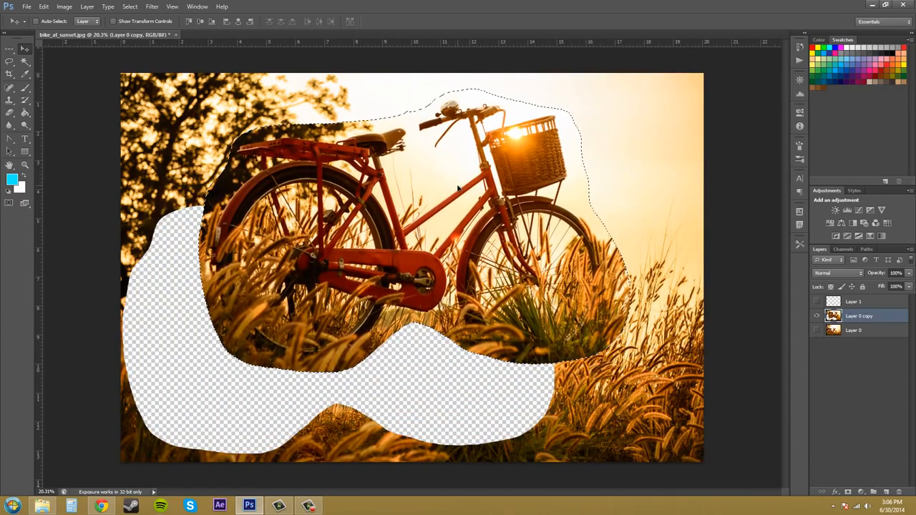
{"action": "key", "text": "ctrl+z"}
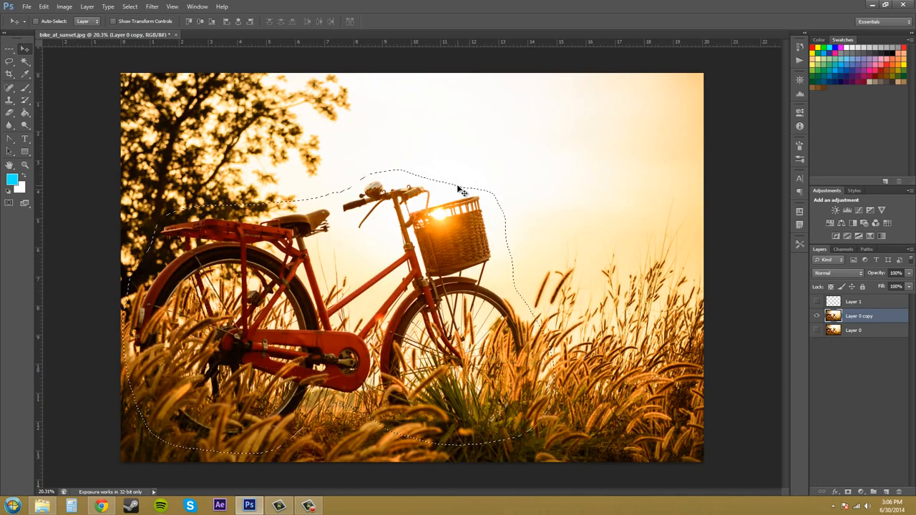
- Try to subtract the area around the basket from the bicycle selection with the Lasso tool
{"action": "left_click", "coordinate": [9, 62]}
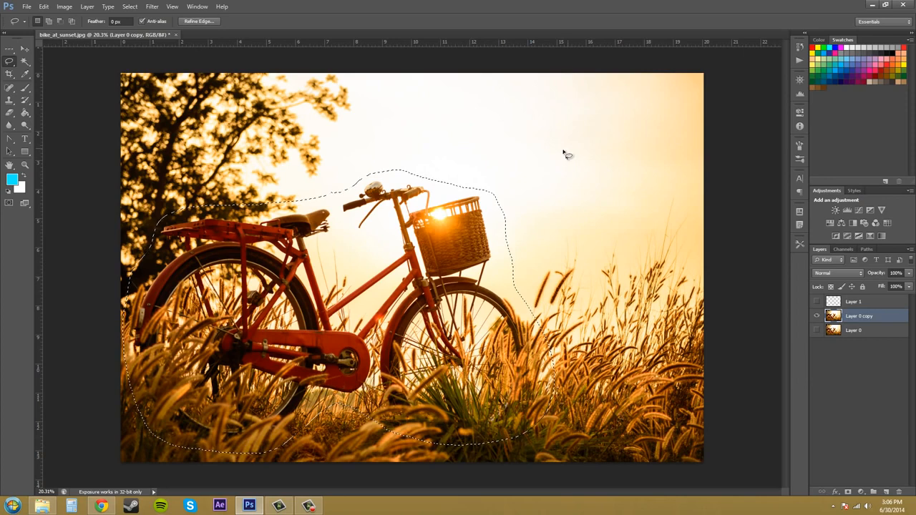
{"action": "key", "text": "alt"}
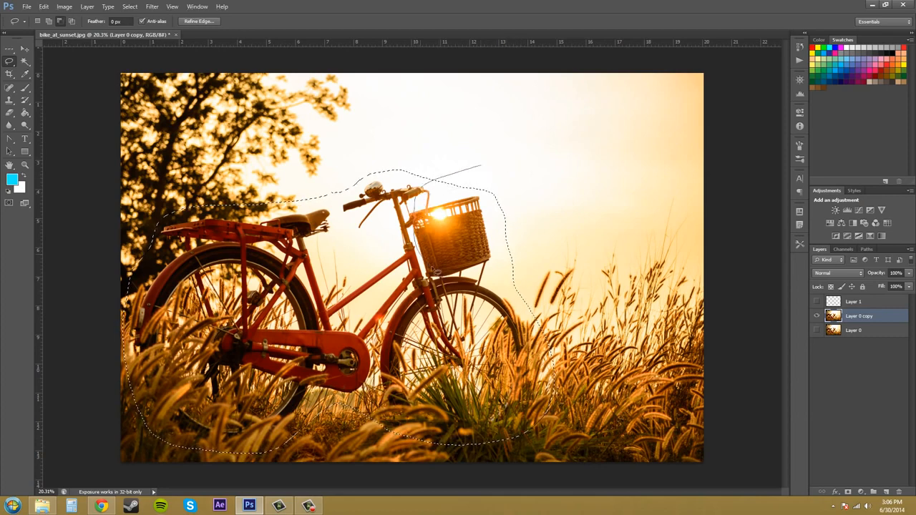
{"action": "mouse_move", "coordinate": [526, 290]}
{"action": "left_mouse_down"}
{"action": "mouse_move", "coordinate": [567, 232]}
{"action": "mouse_move", "coordinate": [542, 192]}
{"action": "mouse_move", "coordinate": [478, 170]}
{"action": "left_mouse_up"}
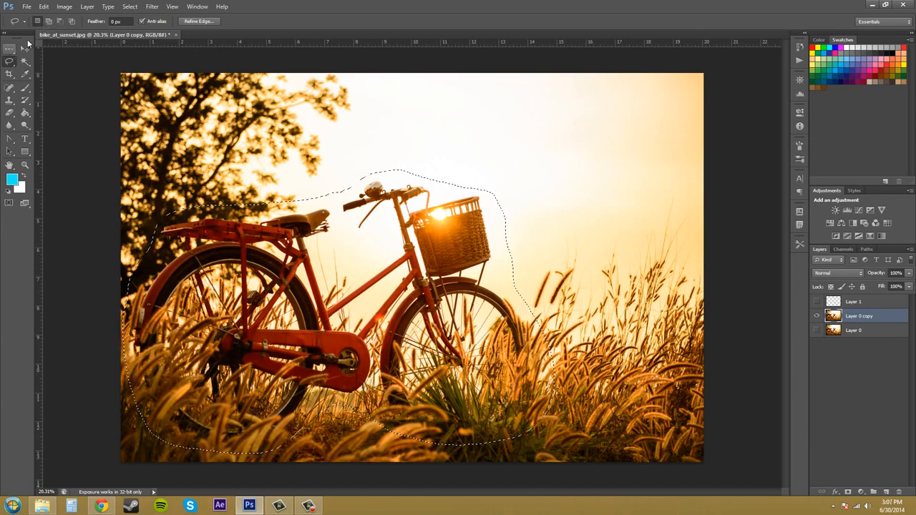
- Switch the Lasso to subtract mode and back to new-selection mode, and clear the bicycle selection
{"action": "left_click", "coordinate": [62, 22]}
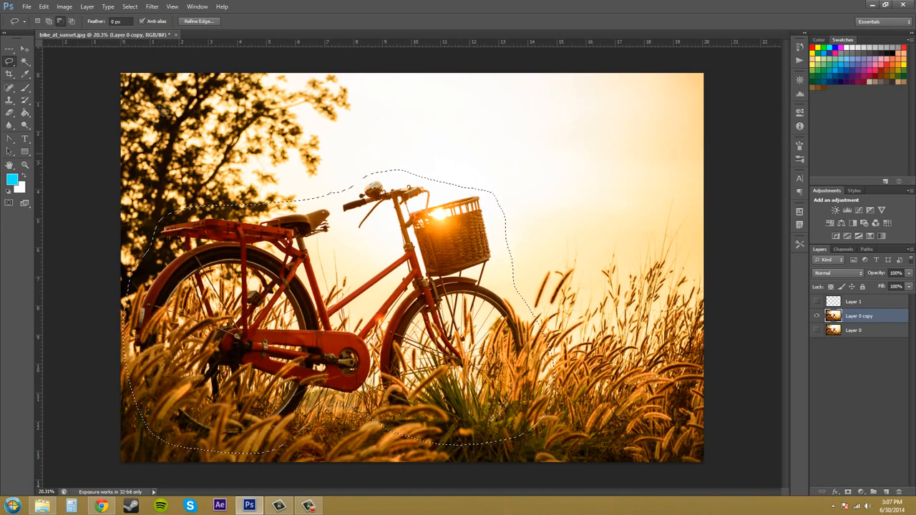
{"action": "left_click", "coordinate": [34, 20]}
{"action": "left_click", "coordinate": [390, 185]}
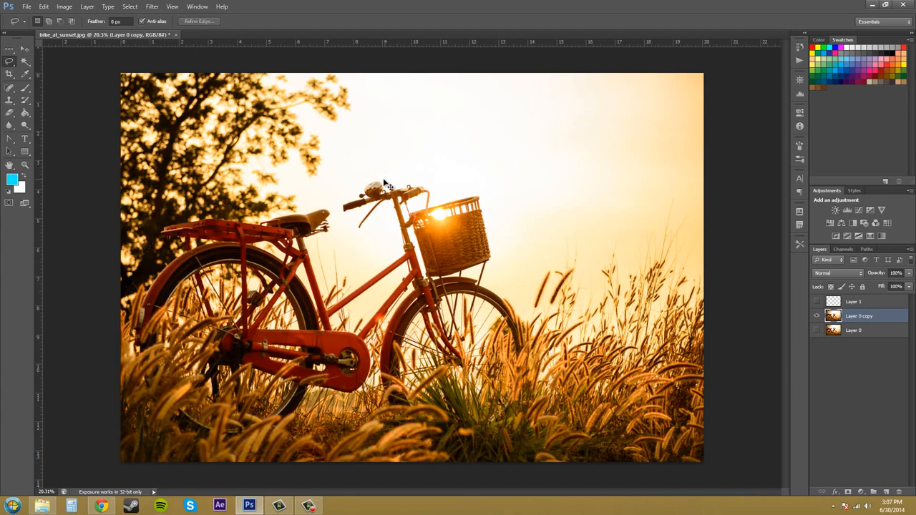
{"action": "left_click", "coordinate": [127, 7]}
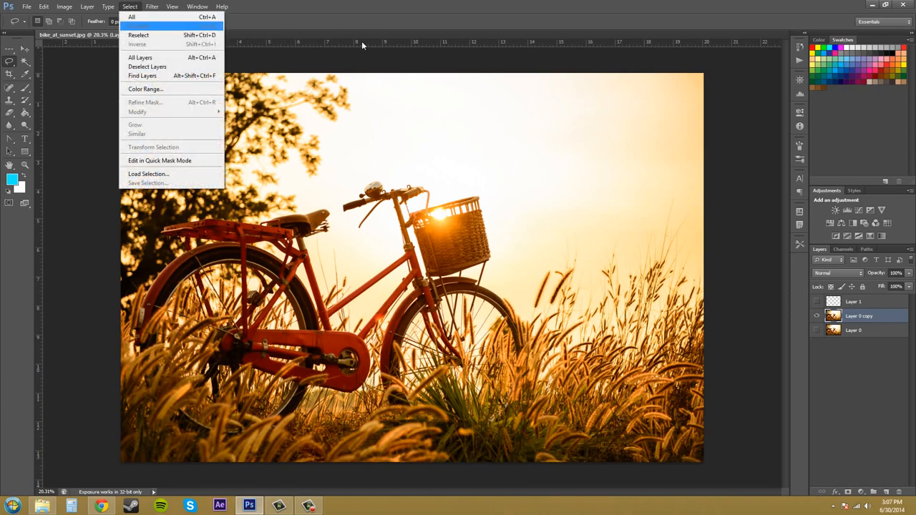
{"action": "left_click", "coordinate": [442, 140]}
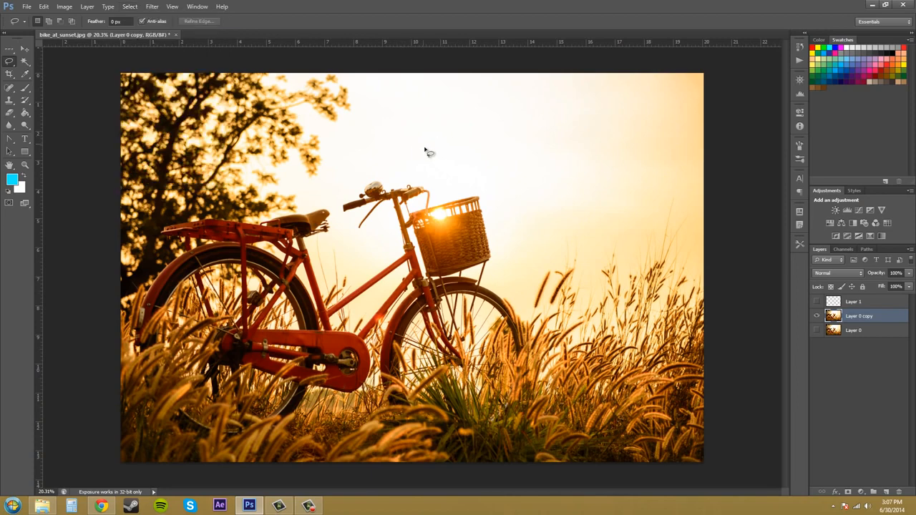
- Draw freehand Lasso selections across the open sky and the tree, and clear the selection
{"action": "mouse_move", "coordinate": [427, 152]}
{"action": "left_mouse_down"}
{"action": "mouse_move", "coordinate": [472, 126]}
{"action": "mouse_move", "coordinate": [514, 154]}
{"action": "mouse_move", "coordinate": [609, 129]}
{"action": "mouse_move", "coordinate": [632, 139]}
{"action": "mouse_move", "coordinate": [629, 207]}
{"action": "mouse_move", "coordinate": [622, 222]}
{"action": "mouse_move", "coordinate": [591, 227]}
{"action": "mouse_move", "coordinate": [567, 241]}
{"action": "mouse_move", "coordinate": [574, 245]}
{"action": "mouse_move", "coordinate": [536, 245]}
{"action": "mouse_move", "coordinate": [501, 176]}
{"action": "mouse_move", "coordinate": [441, 167]}
{"action": "mouse_move", "coordinate": [427, 149]}
{"action": "mouse_move", "coordinate": [443, 186]}
{"action": "mouse_move", "coordinate": [429, 146]}
{"action": "mouse_move", "coordinate": [480, 162]}
{"action": "mouse_move", "coordinate": [435, 139]}
{"action": "left_mouse_up"}
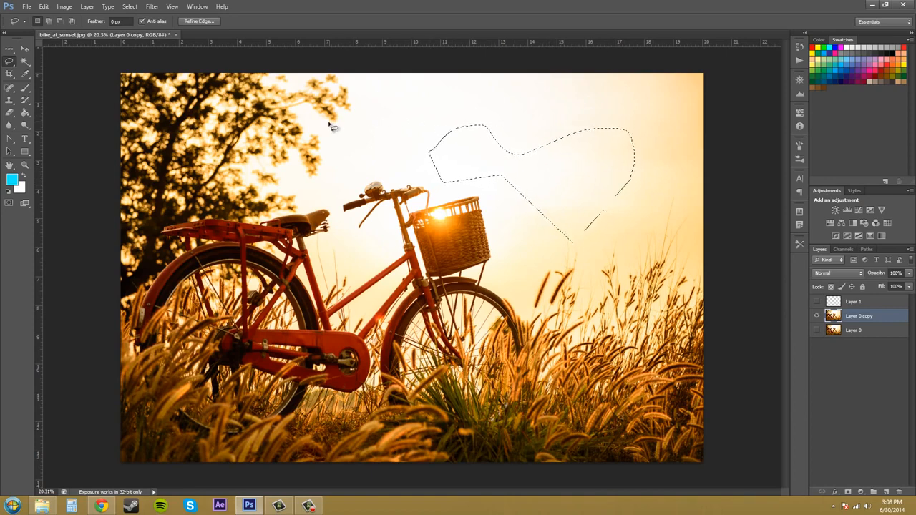
{"action": "mouse_move", "coordinate": [267, 107]}
{"action": "left_mouse_down"}
{"action": "mouse_move", "coordinate": [327, 111]}
{"action": "mouse_move", "coordinate": [358, 130]}
{"action": "mouse_move", "coordinate": [413, 111]}
{"action": "mouse_move", "coordinate": [468, 114]}
{"action": "mouse_move", "coordinate": [492, 132]}
{"action": "mouse_move", "coordinate": [502, 175]}
{"action": "mouse_move", "coordinate": [568, 178]}
{"action": "mouse_move", "coordinate": [552, 214]}
{"action": "left_mouse_up"}
{"action": "key", "text": "ctrl+d"}
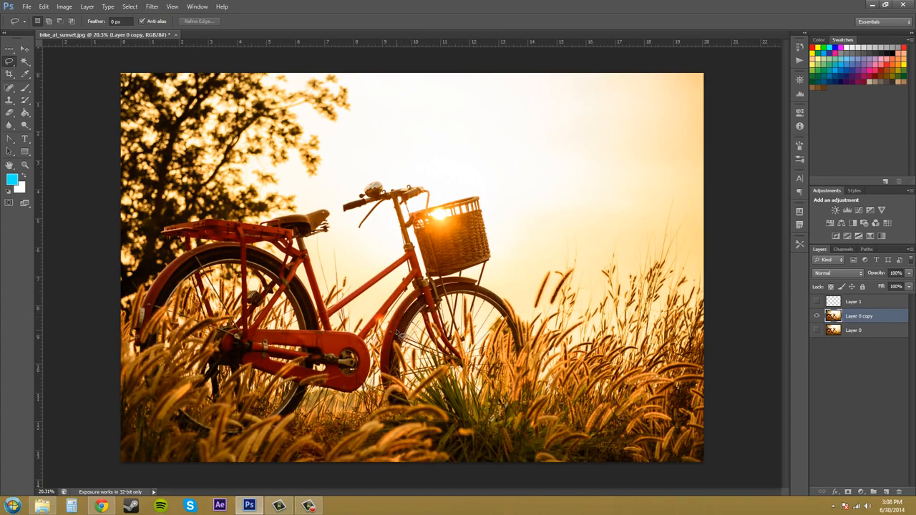
- Outline a four-sided selection in the sky above the grass with the Polygonal Lasso tool, and clear it
{"action": "right_click", "coordinate": [10, 63]}
{"action": "left_click", "coordinate": [54, 74]}
{"action": "left_click", "coordinate": [495, 105]}
{"action": "left_click", "coordinate": [664, 106]}
{"action": "left_click", "coordinate": [664, 199]}
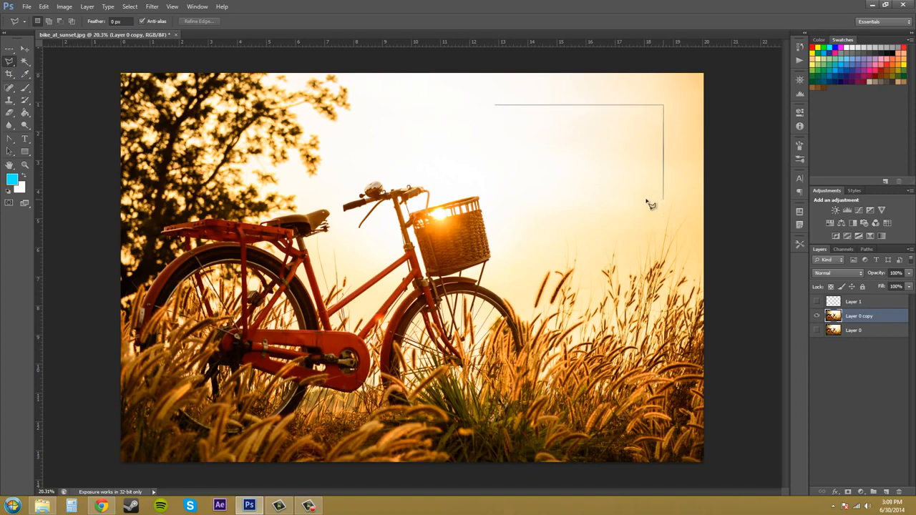
{"action": "left_click", "coordinate": [499, 199]}
{"action": "left_click", "coordinate": [497, 107]}
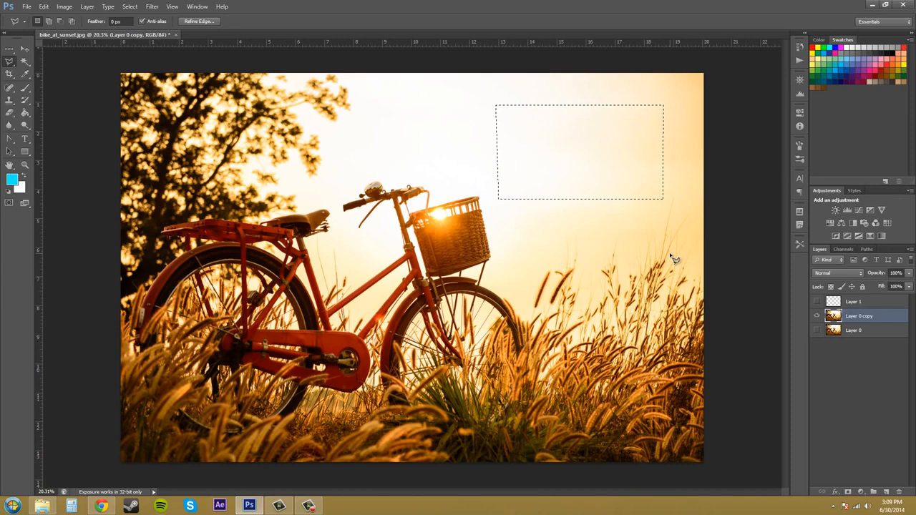
{"action": "key", "text": "ctrl+d"}
- Trace a closed selection around the bicycle's bell, handlebar and basket with the Magnetic Lasso tool
{"action": "left_click", "coordinate": [13, 65]}
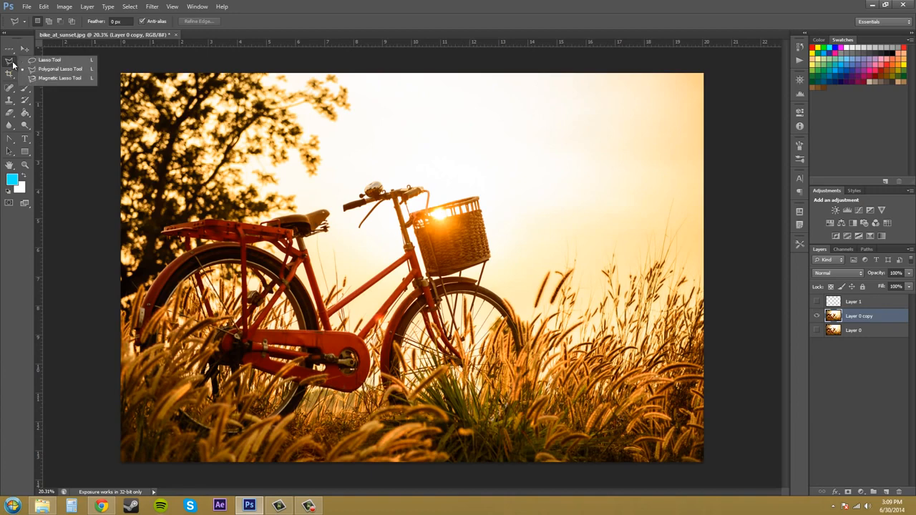
{"action": "left_click", "coordinate": [61, 77]}
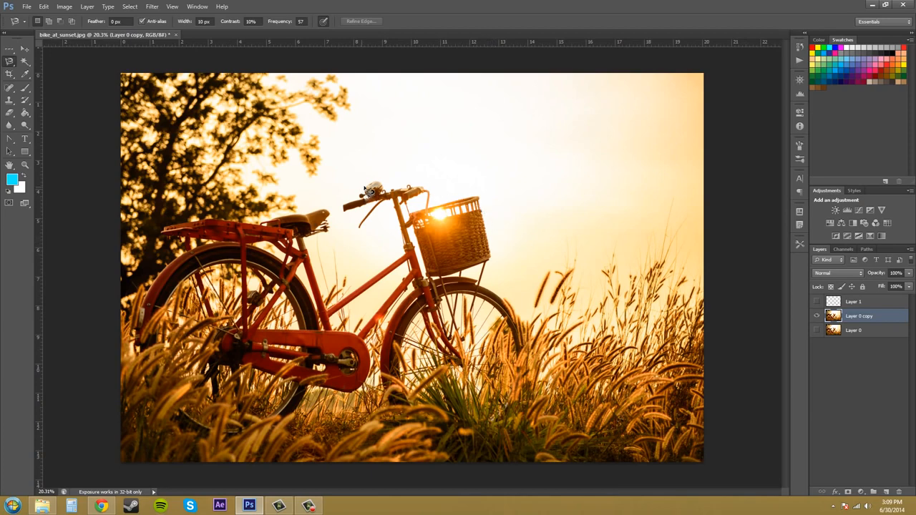
{"action": "left_click", "coordinate": [366, 190]}
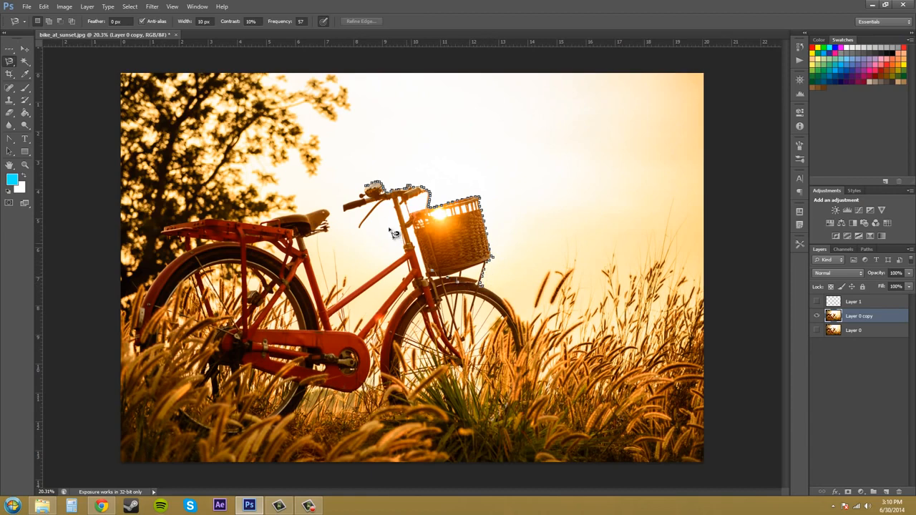
{"action": "left_click", "coordinate": [373, 188]}
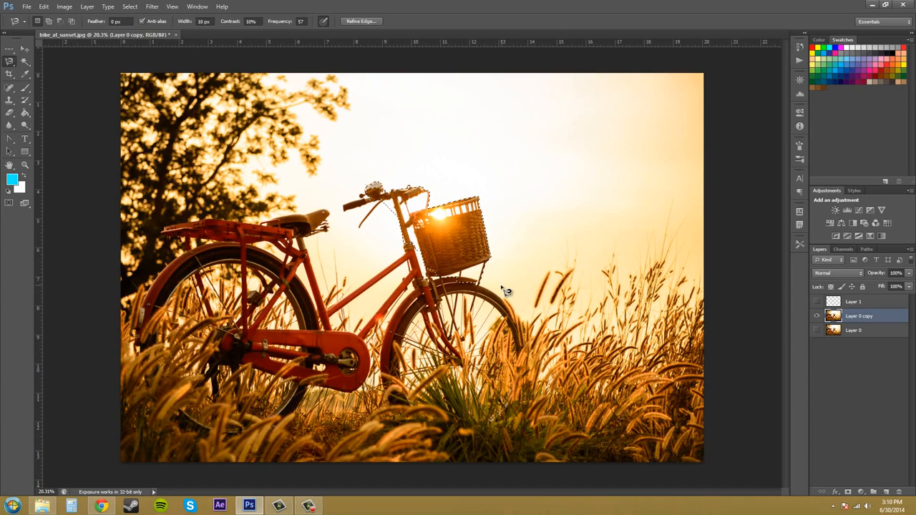
{"action": "left_click", "coordinate": [10, 62]}
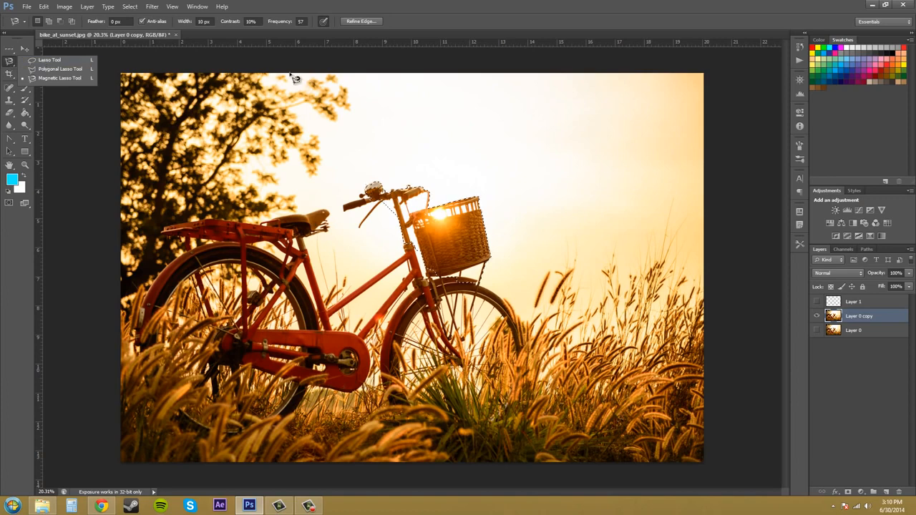
{"action": "left_click", "coordinate": [8, 64]}
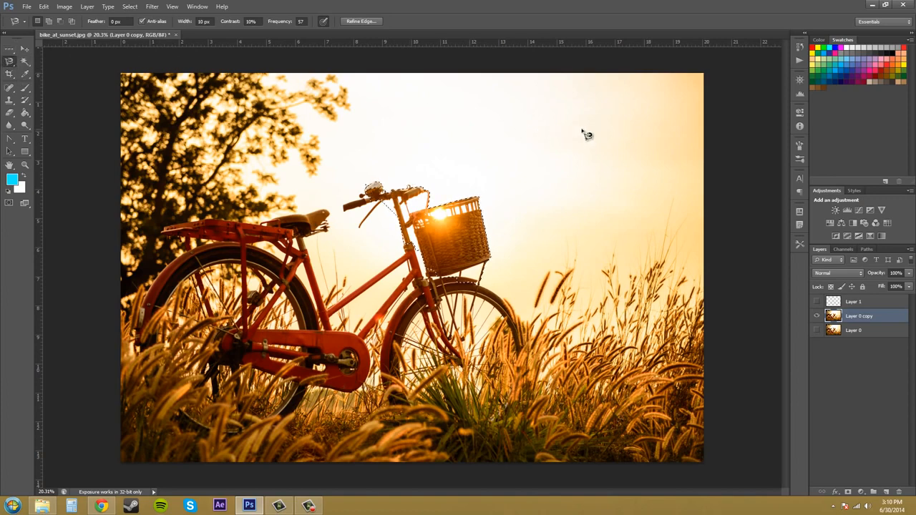